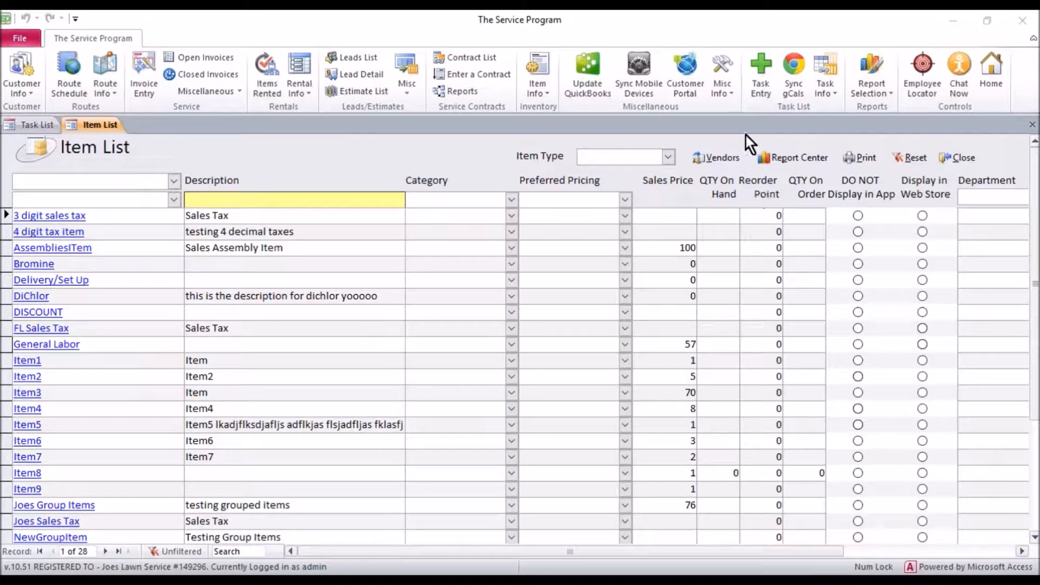
Step: Open the Misc settings of Control Table Maintenance at the QuickBooks item sync options
{"action": "left_click", "coordinate": [720, 93]}
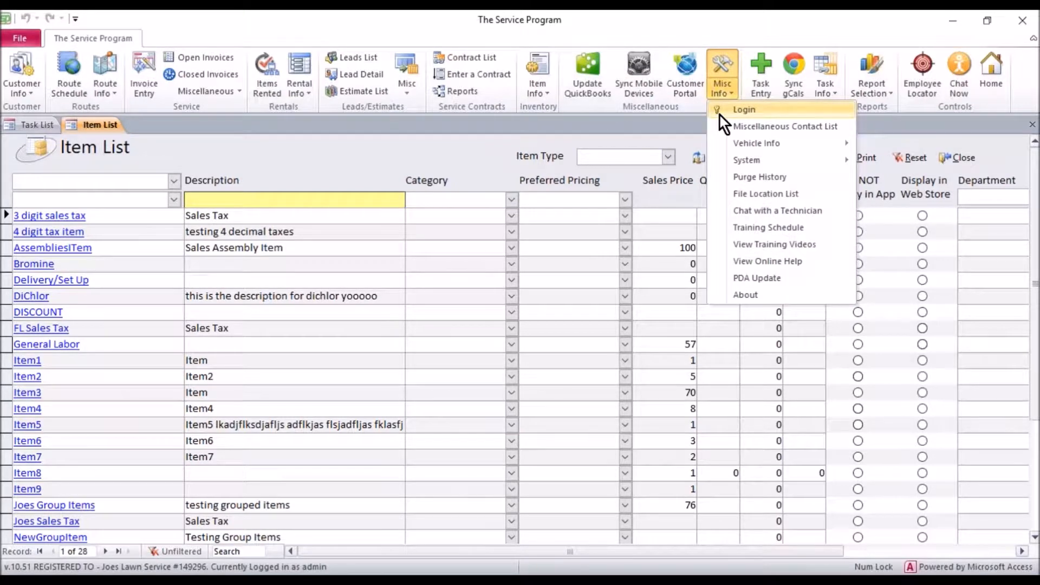
{"action": "mouse_move", "coordinate": [726, 168]}
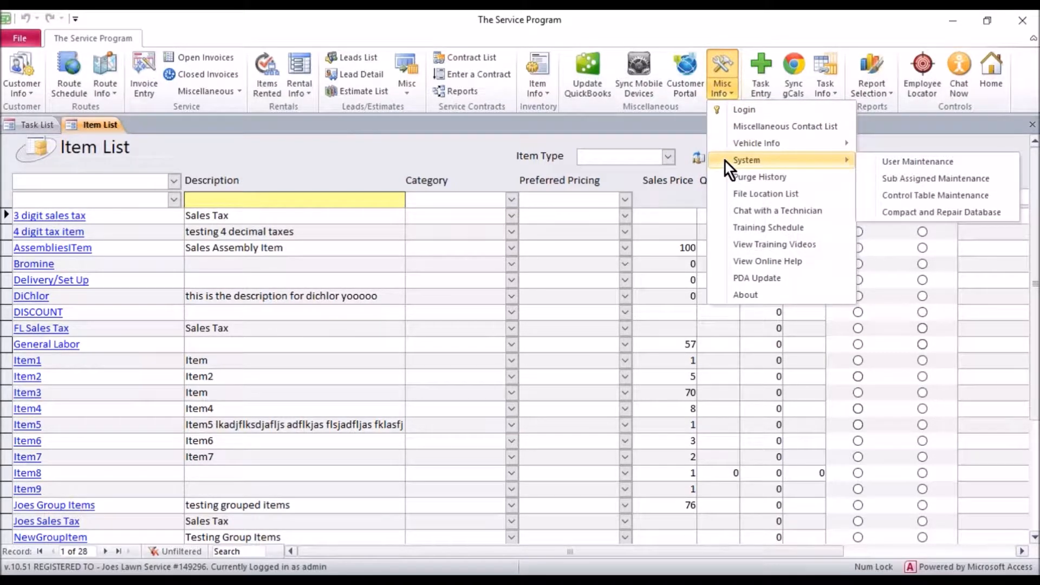
{"action": "left_click", "coordinate": [907, 194]}
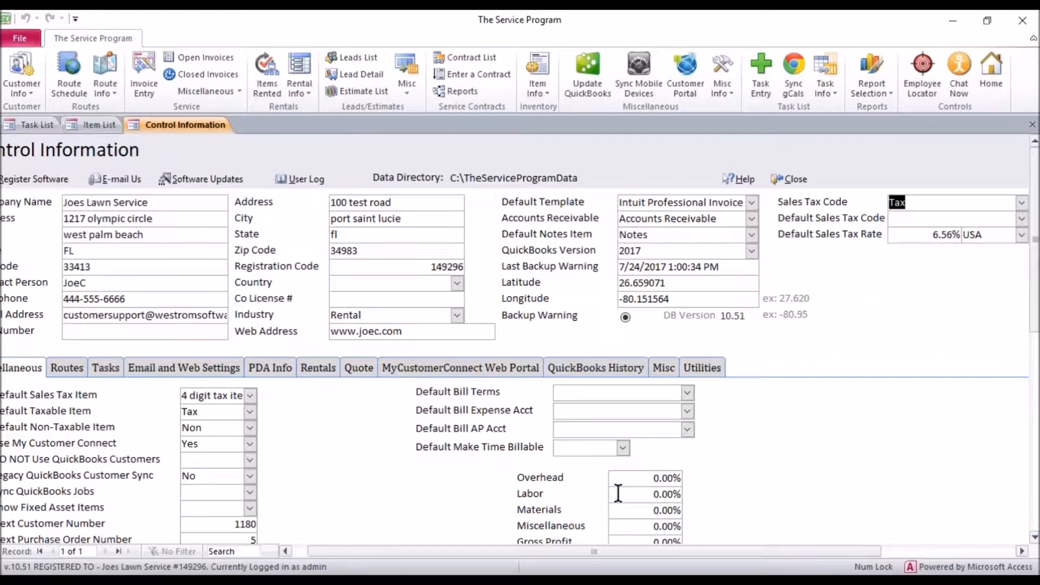
{"action": "left_click", "coordinate": [663, 368]}
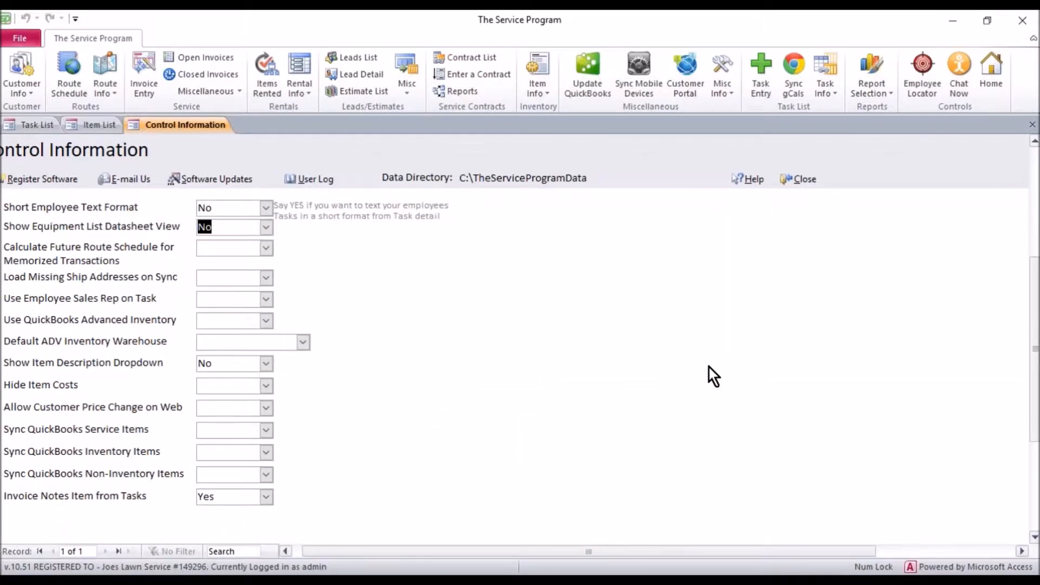
{"action": "mouse_move", "coordinate": [1030, 398]}
{"action": "left_mouse_down"}
{"action": "mouse_move", "coordinate": [1031, 372]}
{"action": "mouse_move", "coordinate": [1029, 394]}
{"action": "left_mouse_up"}
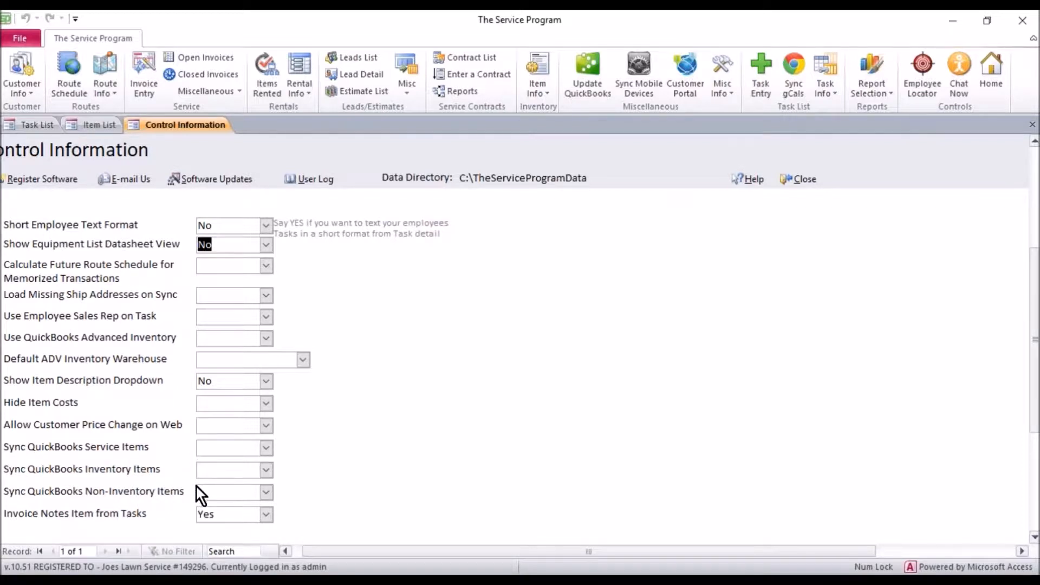
Step: Choose the Sync QuickBooks Service Items setting in the control information
{"action": "left_click", "coordinate": [204, 446]}
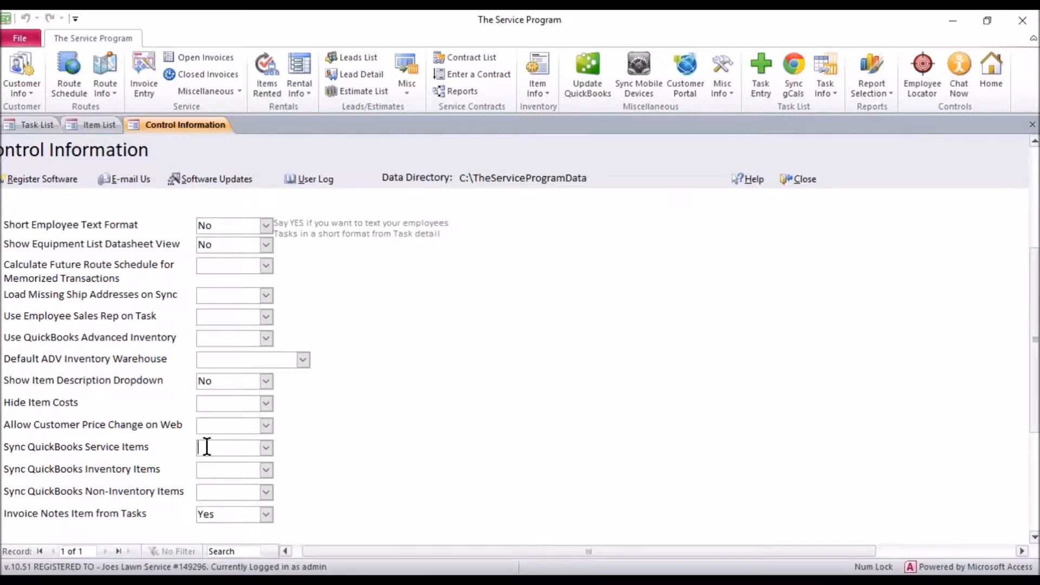
{"action": "left_click", "coordinate": [266, 447]}
{"action": "left_click", "coordinate": [266, 447]}
{"action": "left_click", "coordinate": [266, 447]}
{"action": "left_click", "coordinate": [229, 460]}
{"action": "left_click", "coordinate": [227, 461]}
Step: Choose the sync settings for QuickBooks Inventory Items and Non-Inventory Items
{"action": "left_click", "coordinate": [266, 470]}
{"action": "left_click", "coordinate": [250, 499]}
{"action": "left_click", "coordinate": [266, 492]}
{"action": "left_click", "coordinate": [223, 523]}
Step: Revise the Sync QuickBooks Non-Inventory Items setting and close the control information
{"action": "left_click_drag", "start_coordinate": [216, 445], "coordinate": [181, 447]}
{"action": "left_click", "coordinate": [268, 488]}
{"action": "left_click", "coordinate": [239, 509]}
{"action": "left_click", "coordinate": [800, 179]}
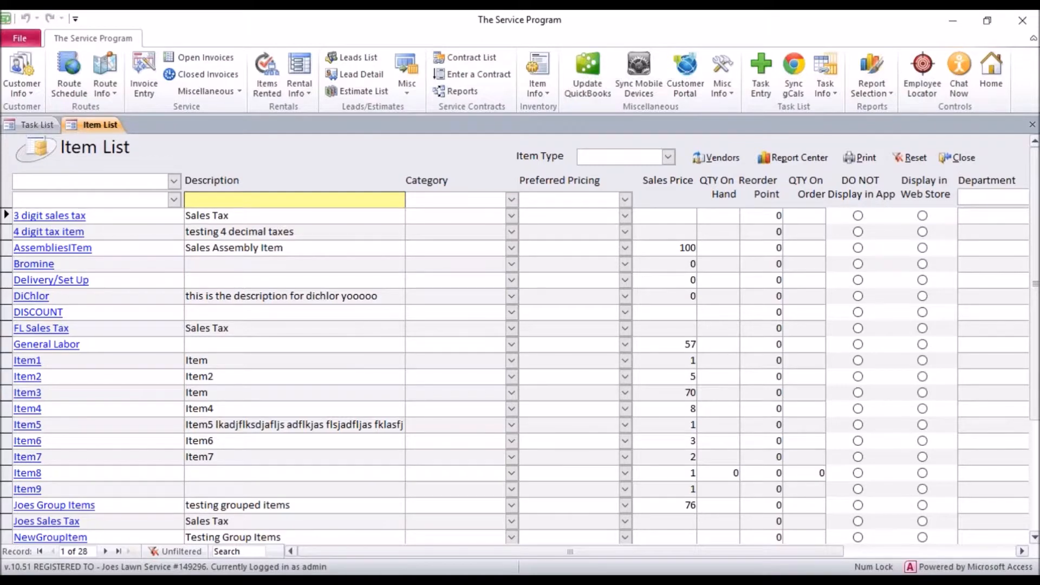
Step: In QuickBooks maintenance, select Items as the specific table and run Update Only Inventory, closing the maintenance window when done
{"action": "left_click", "coordinate": [588, 60]}
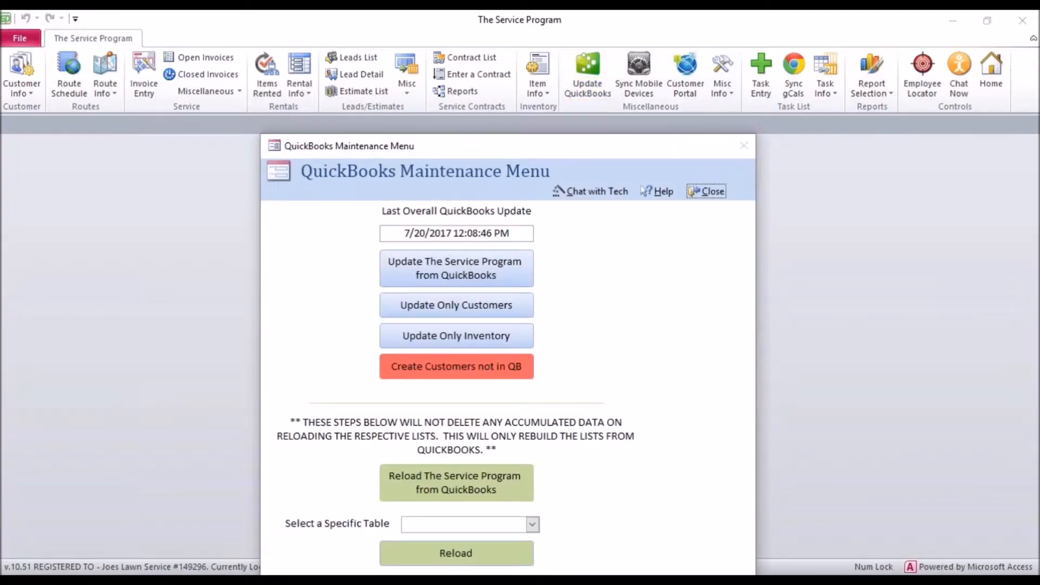
{"action": "left_click_drag", "start_coordinate": [576, 149], "coordinate": [486, 75]}
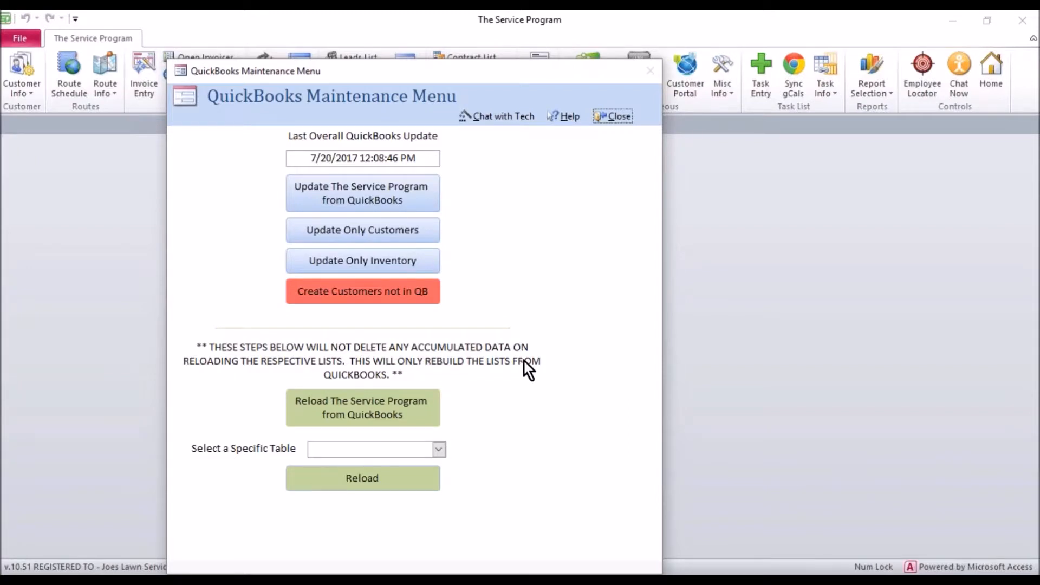
{"action": "left_click", "coordinate": [439, 450]}
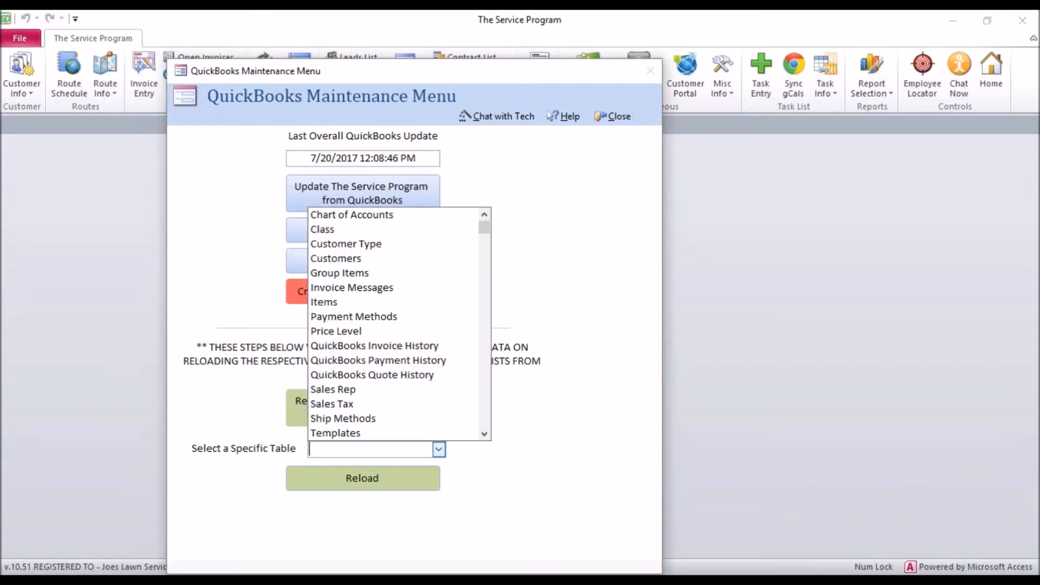
{"action": "left_click", "coordinate": [361, 302]}
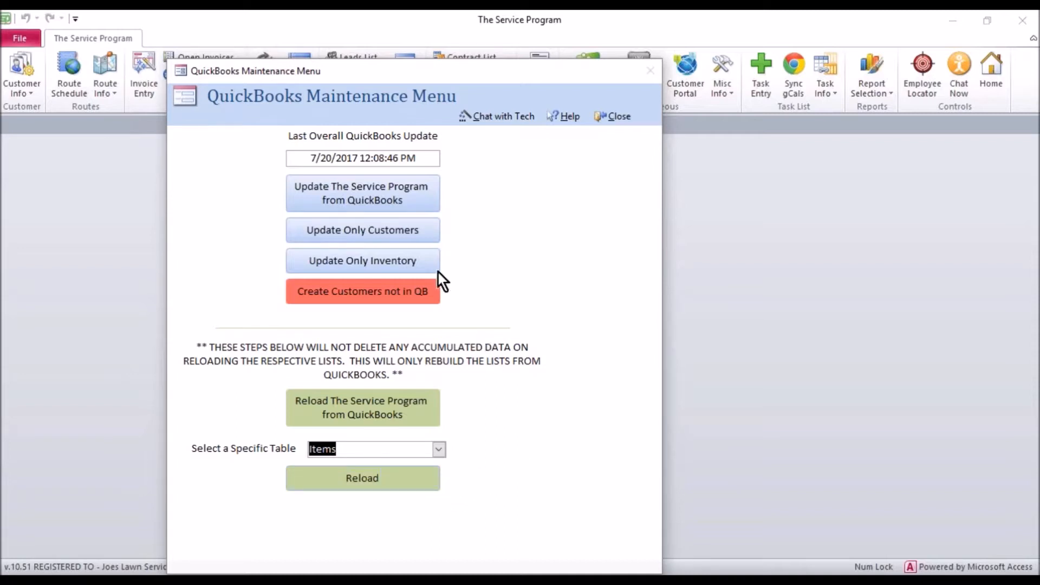
{"action": "left_click", "coordinate": [378, 259]}
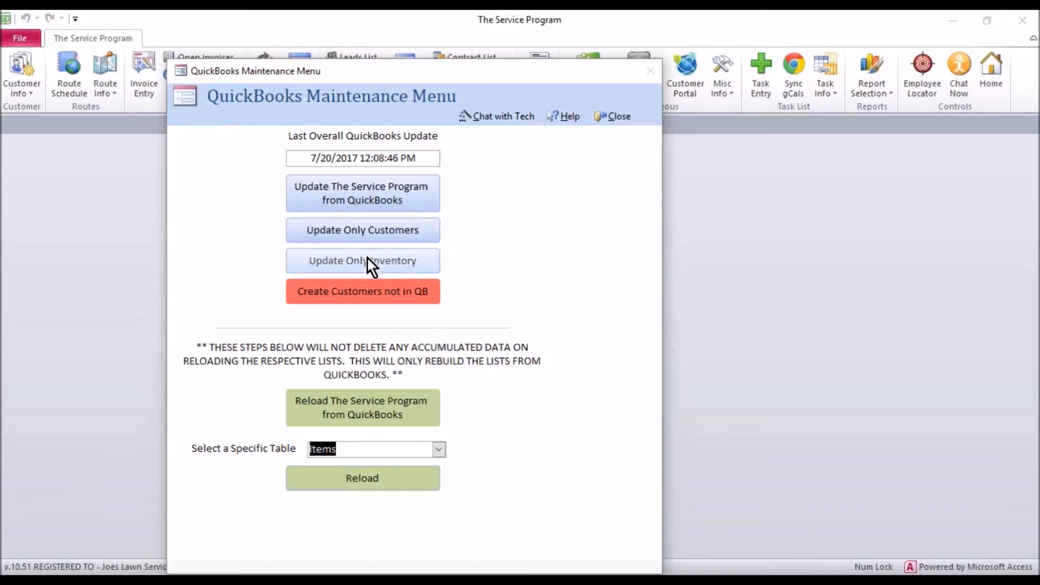
{"action": "left_click", "coordinate": [604, 121]}
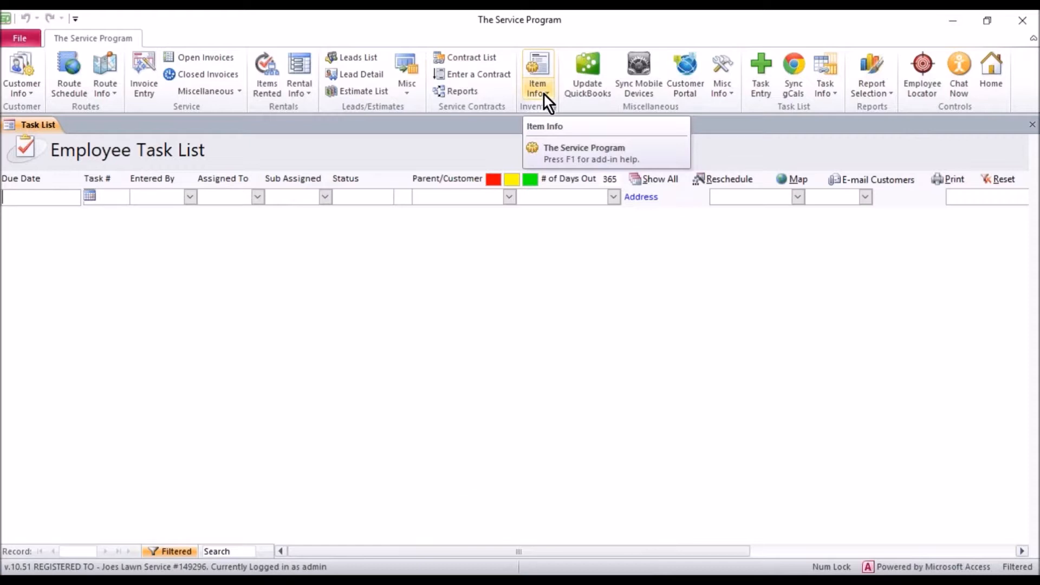
Step: Reopen the item list and select Reload Item List as the mobile device sync option, closing the sync form again
{"action": "left_click", "coordinate": [544, 92]}
{"action": "left_click", "coordinate": [549, 107]}
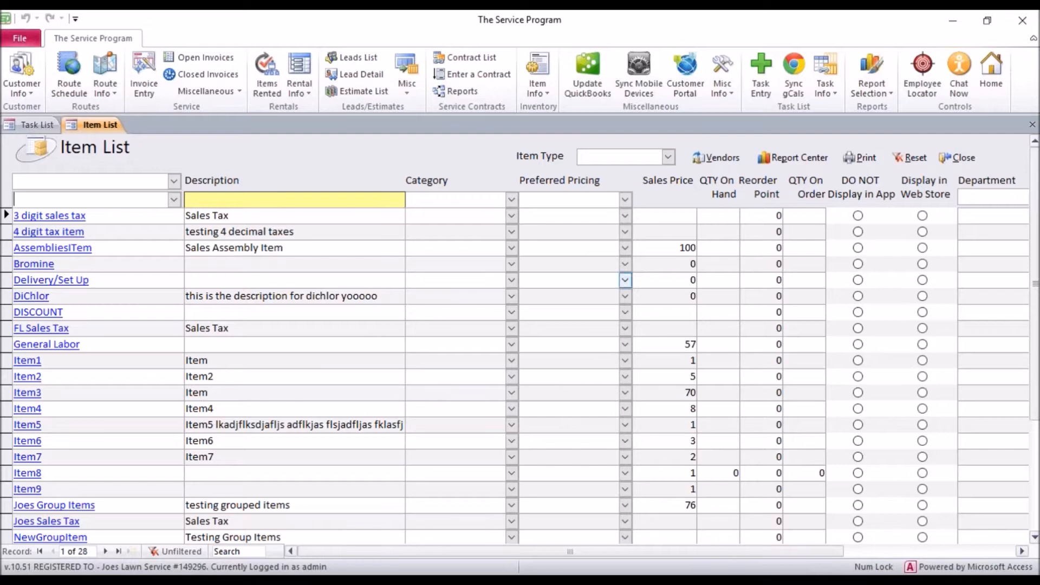
{"action": "left_click", "coordinate": [638, 62]}
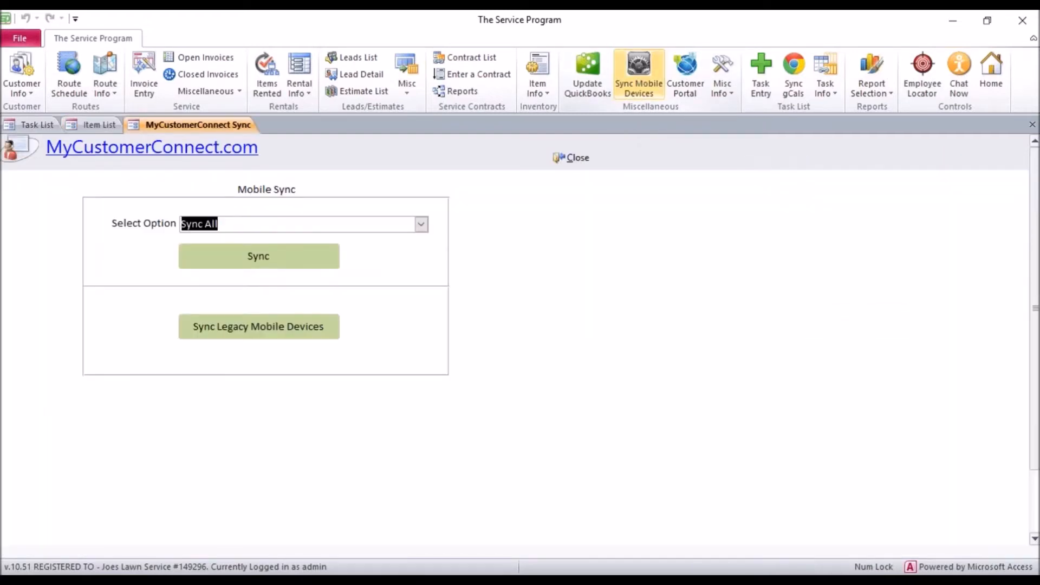
{"action": "left_click", "coordinate": [421, 224]}
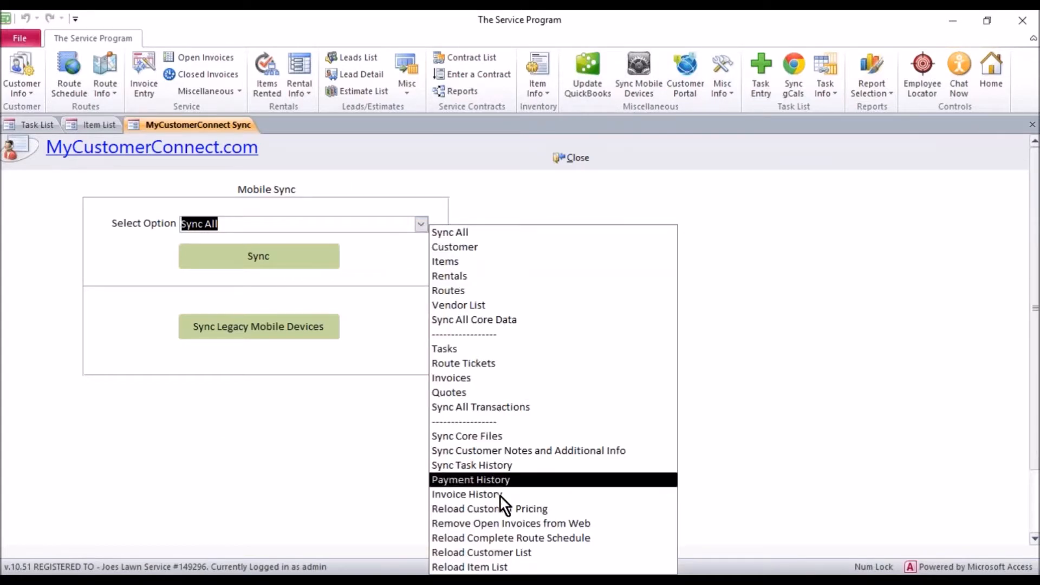
{"action": "left_click", "coordinate": [487, 567]}
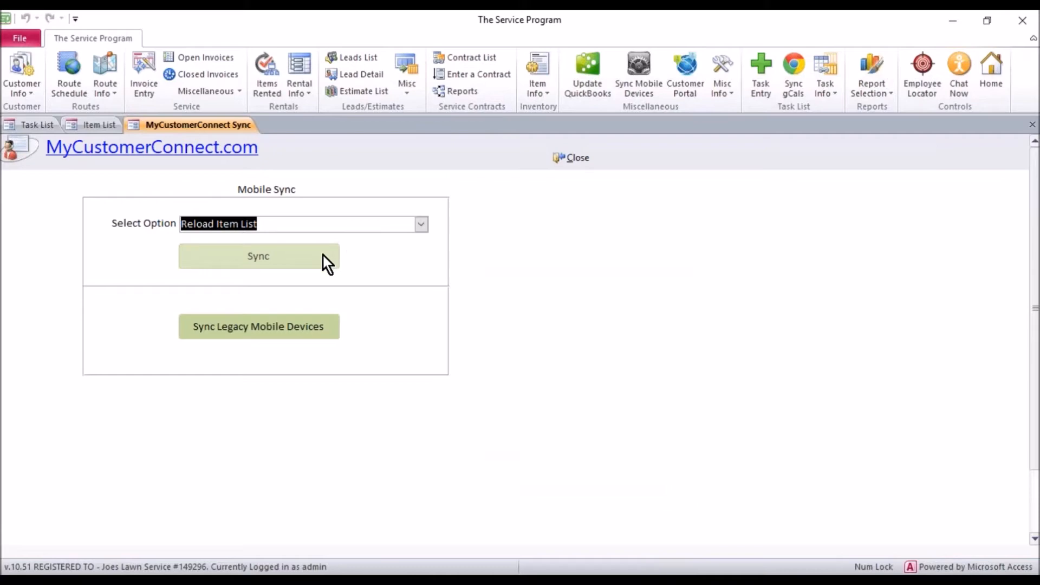
{"action": "left_click", "coordinate": [578, 159]}
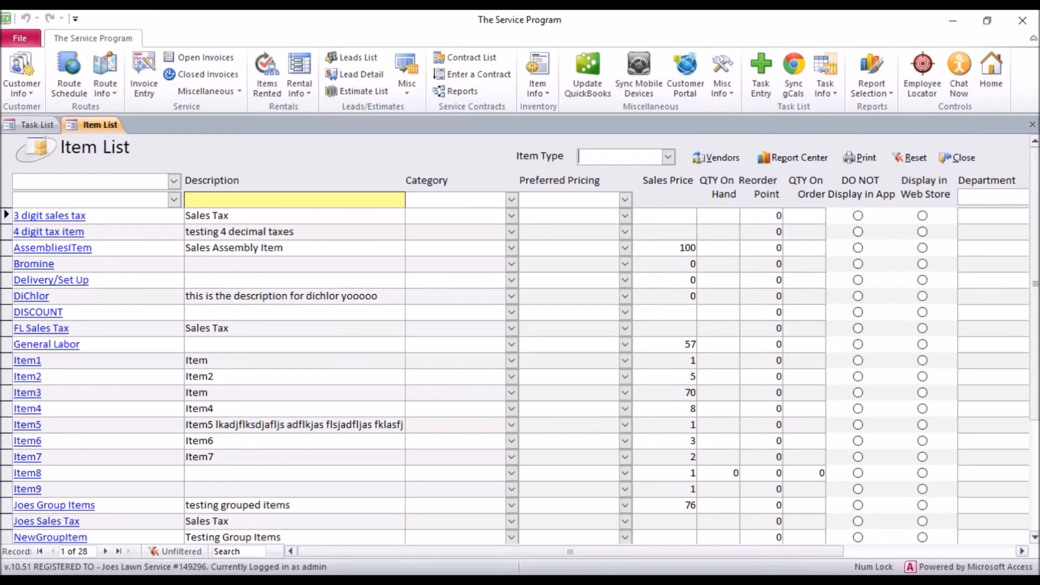
Step: Filter the item list by type in turn: ItemDiscount, ItemGroup, ItemInventory and ItemNonInventory
{"action": "left_click", "coordinate": [668, 156]}
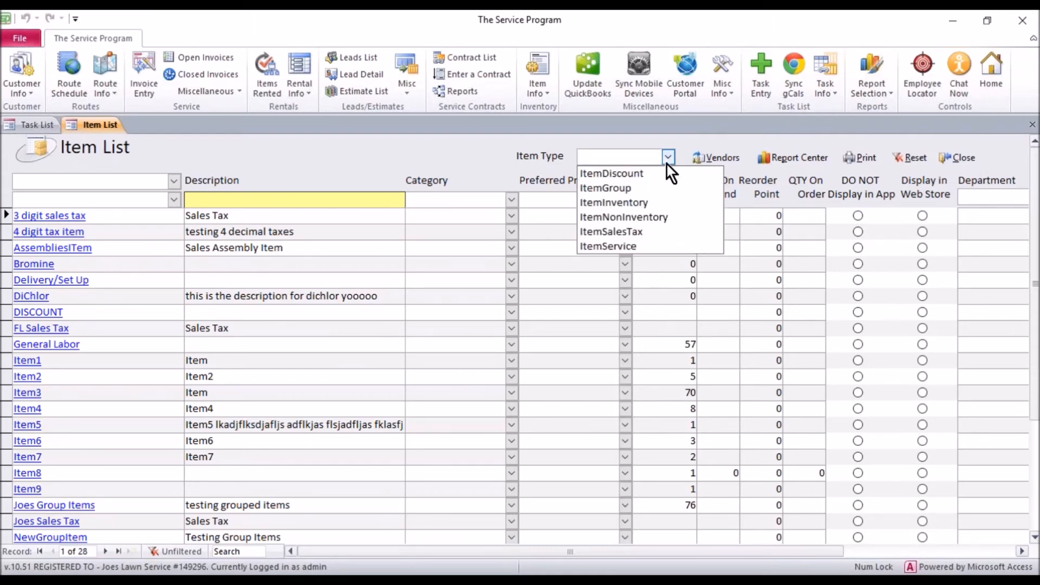
{"action": "left_click", "coordinate": [655, 176]}
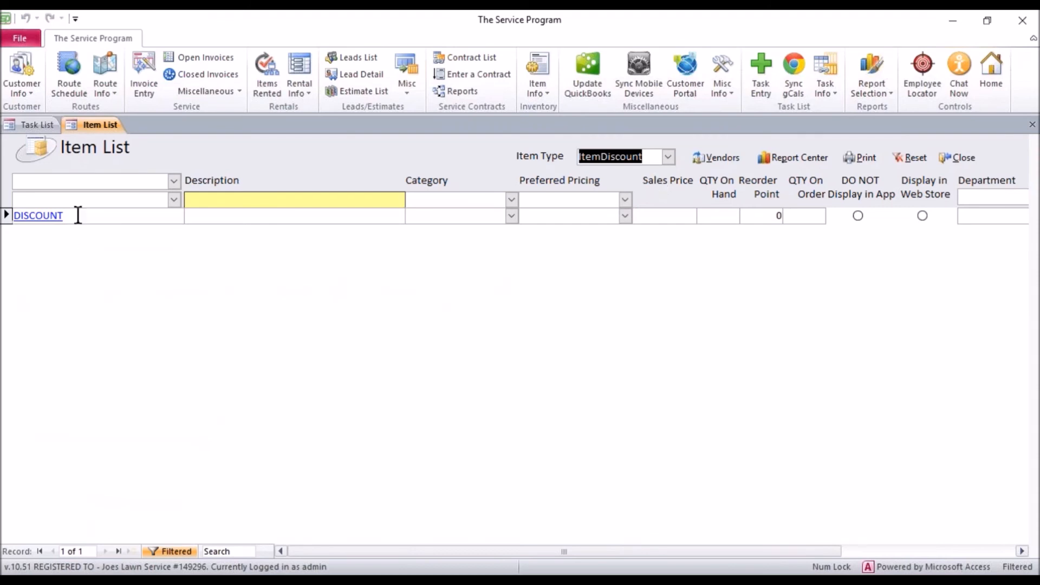
{"action": "left_click", "coordinate": [668, 157]}
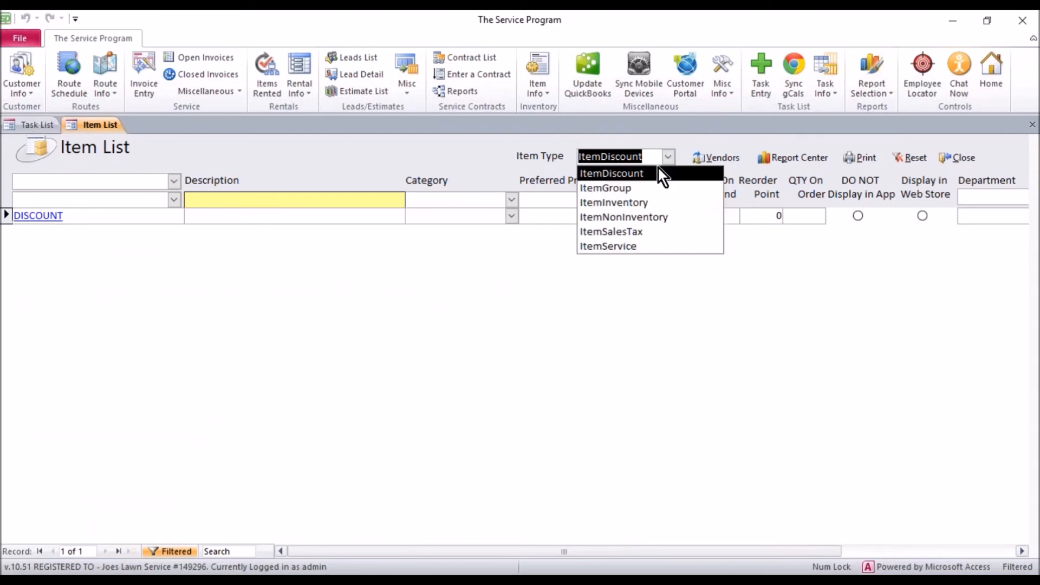
{"action": "left_click", "coordinate": [637, 188]}
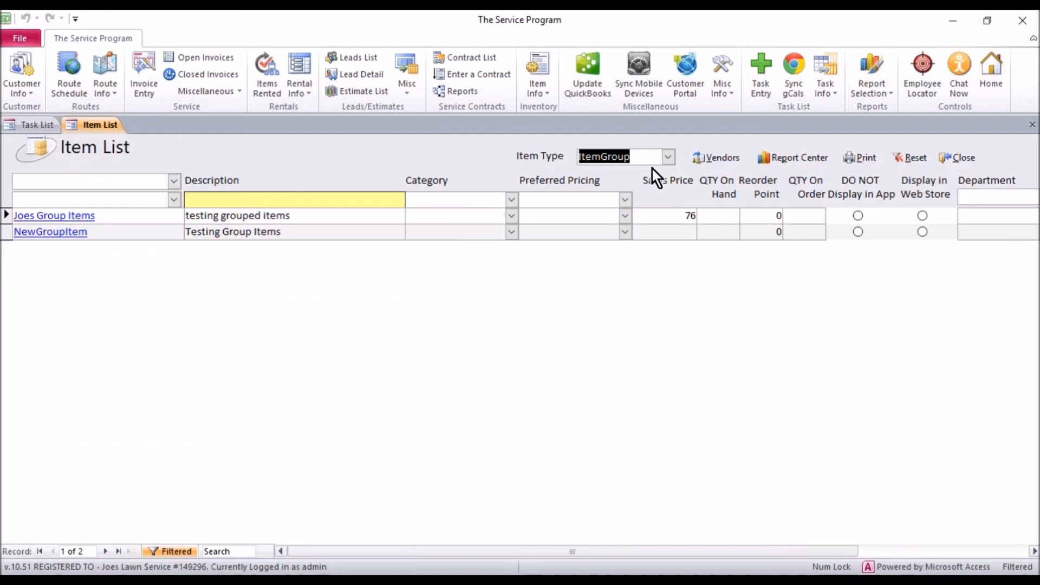
{"action": "left_click", "coordinate": [669, 158]}
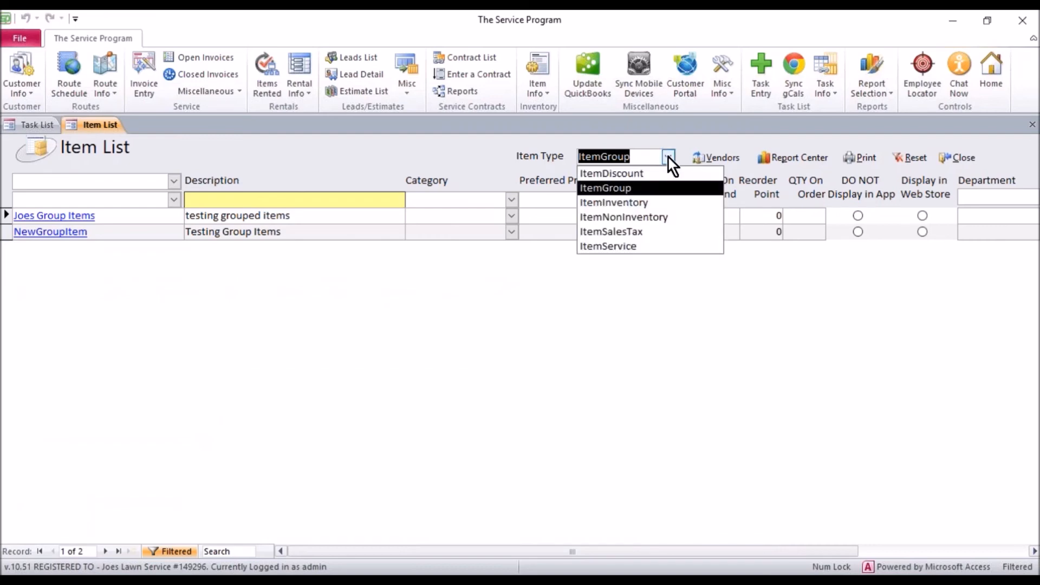
{"action": "left_click", "coordinate": [638, 201]}
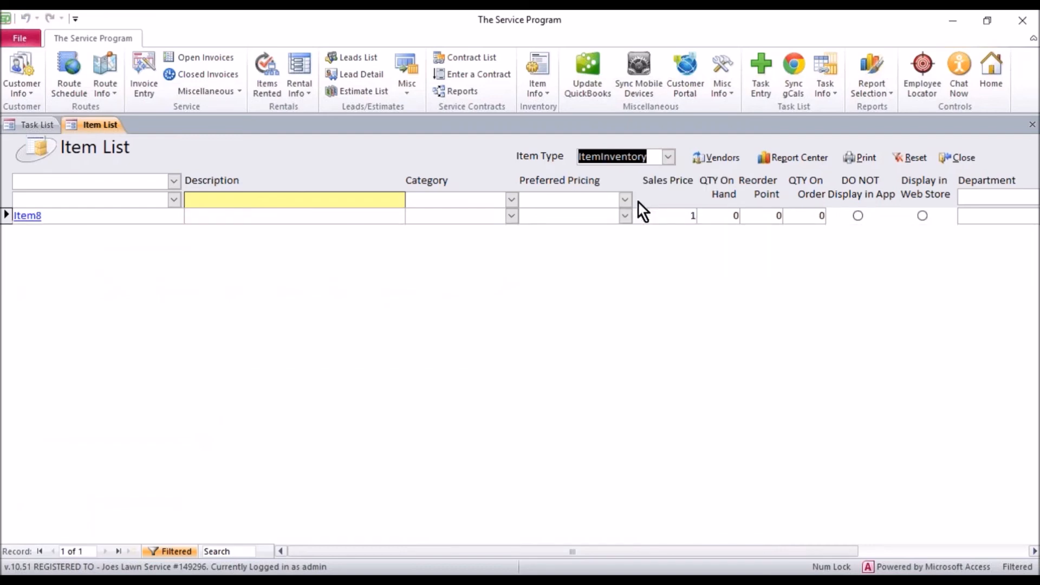
{"action": "left_click", "coordinate": [668, 158]}
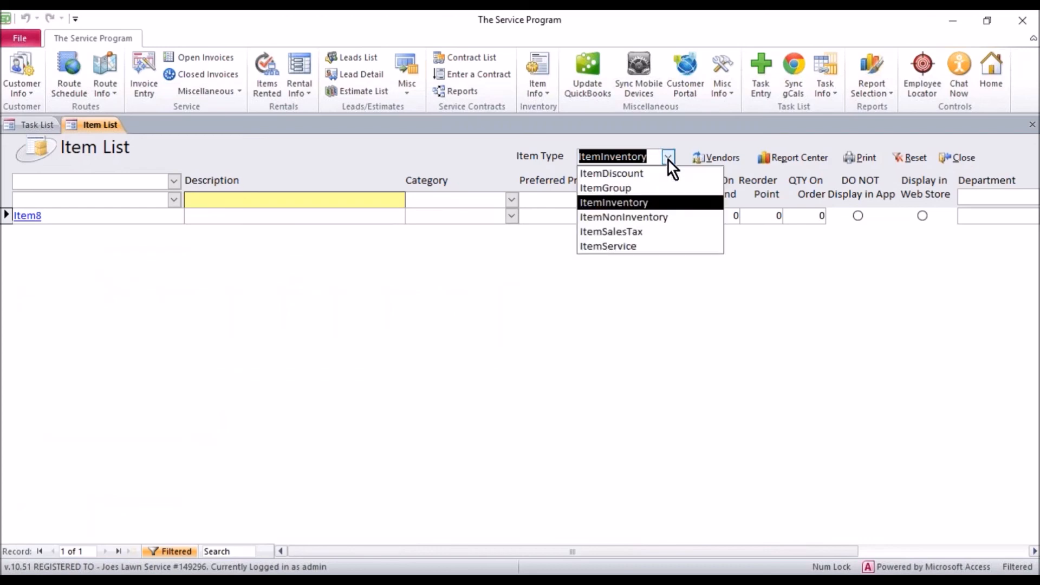
{"action": "left_click", "coordinate": [636, 216]}
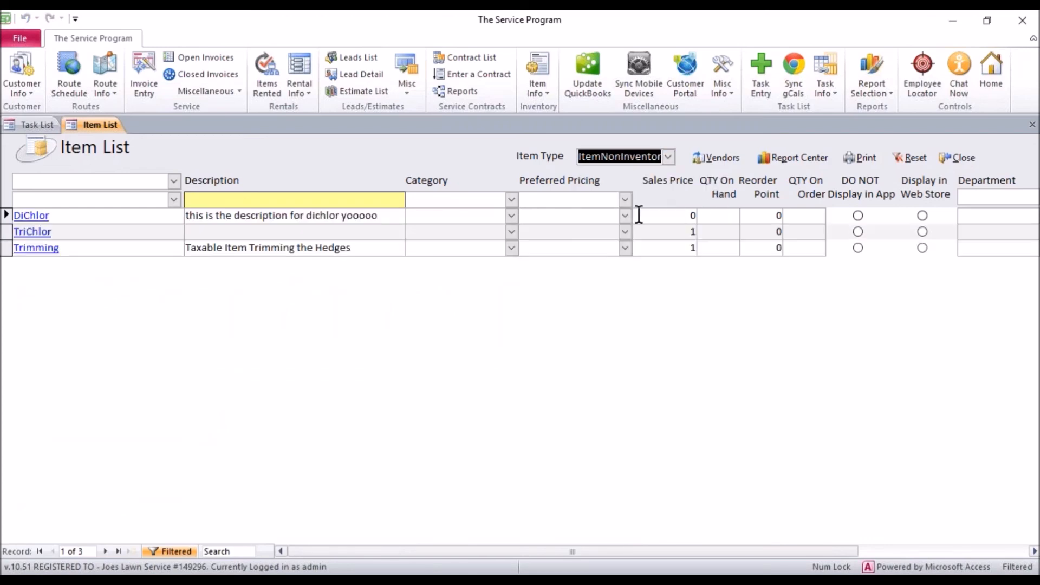